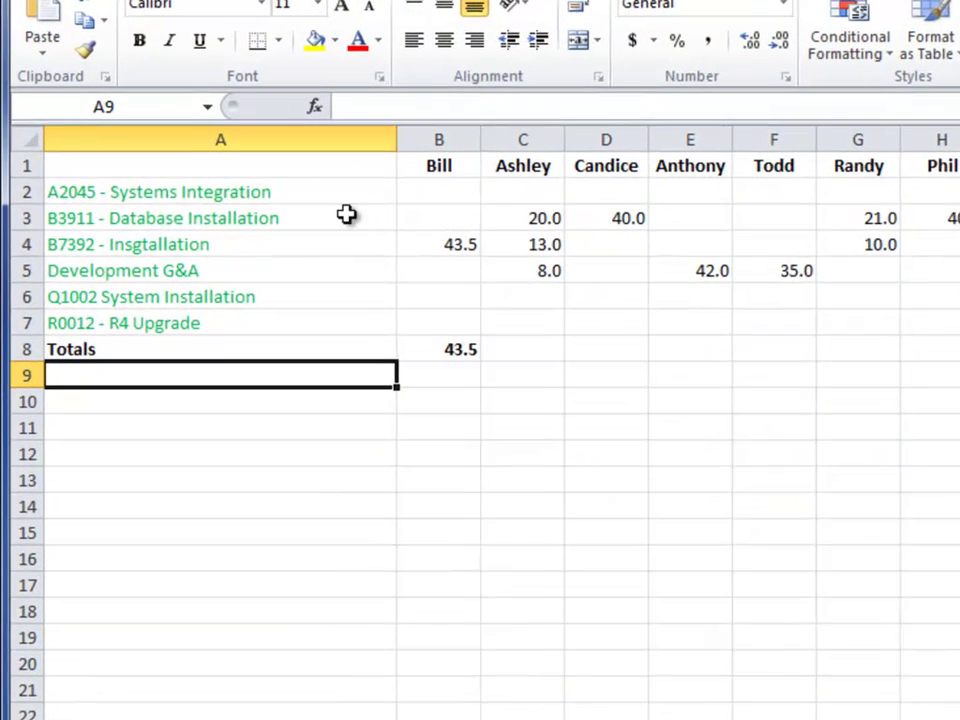
# Examine the timesheet's project names, employee headings, hours range and the total formula in B8.
pyautogui.moveTo(344, 193); pyautogui.dragTo(340, 318)
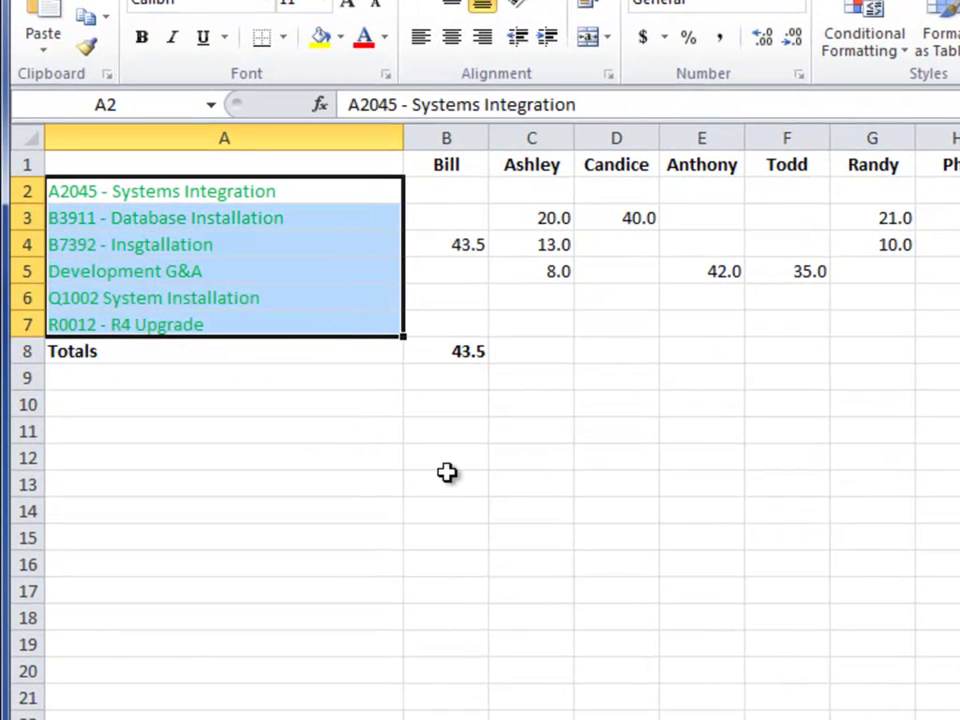
pyautogui.click(446, 165)
pyautogui.moveTo(446, 165); pyautogui.dragTo(955, 160)
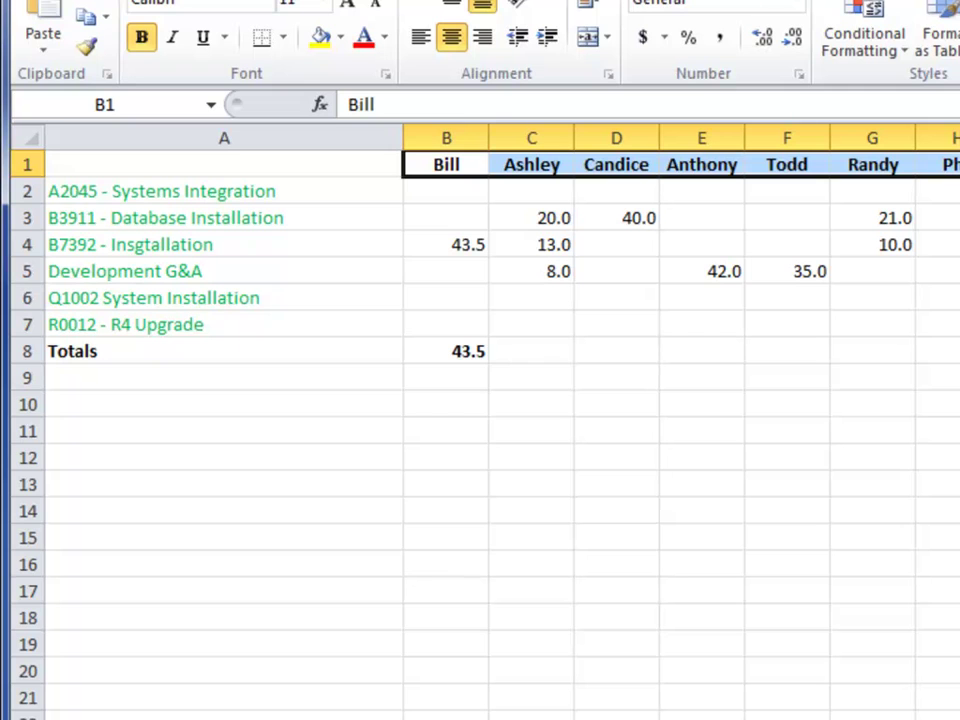
pyautogui.click(305, 386)
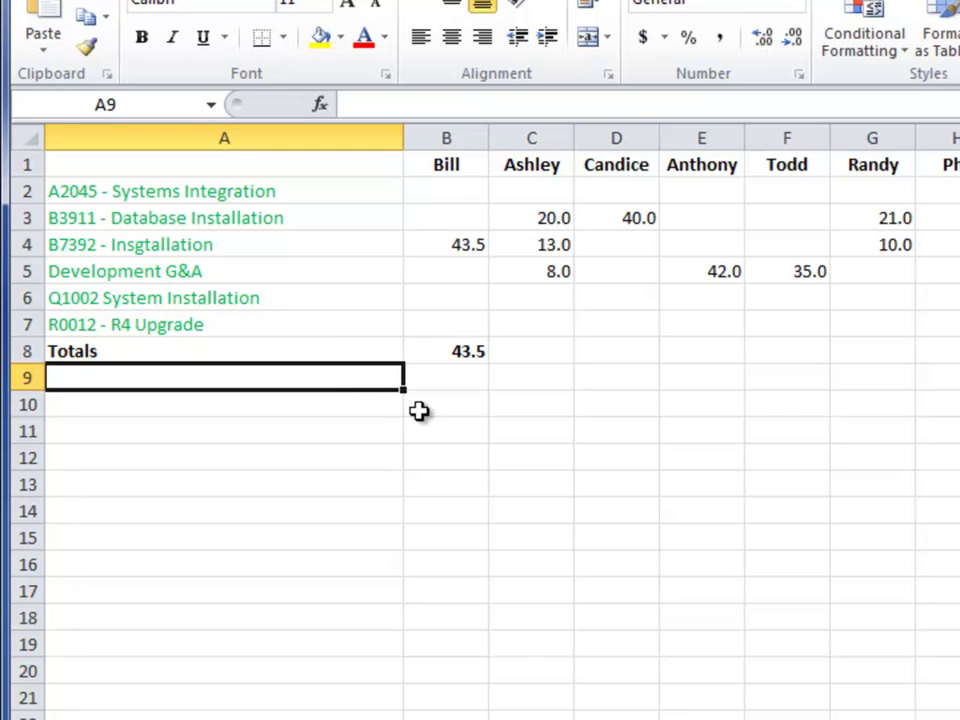
pyautogui.moveTo(450, 195); pyautogui.dragTo(959, 322)
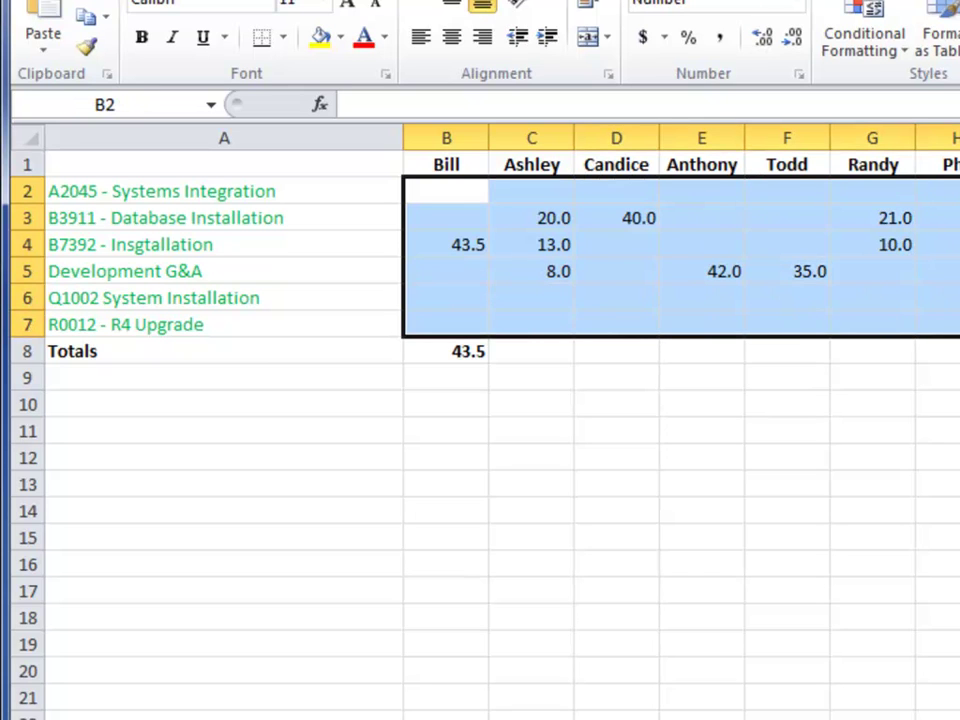
pyautogui.click(433, 358)
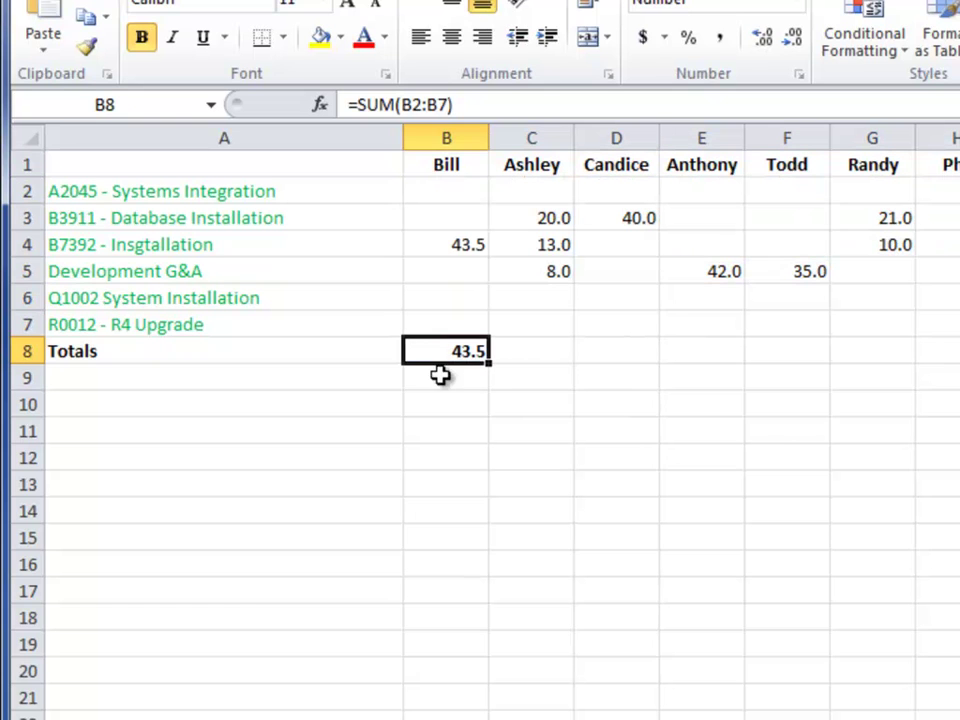
# Total the hours in column C by entering =SUM(C2:C7) in cell C8.
pyautogui.click(544, 346)
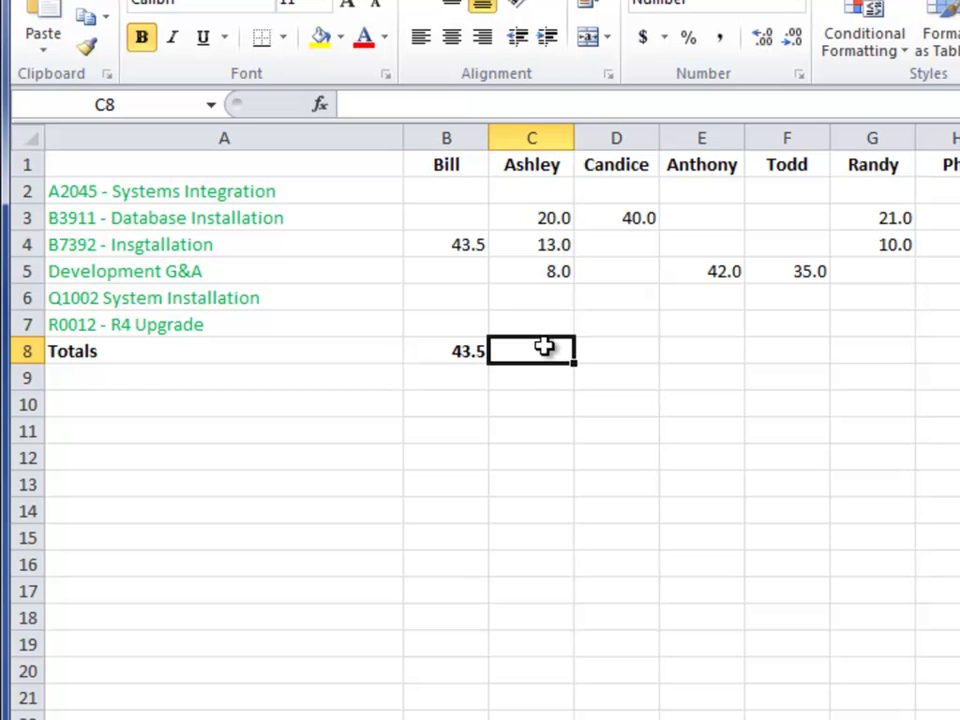
pyautogui.write('=sum(')
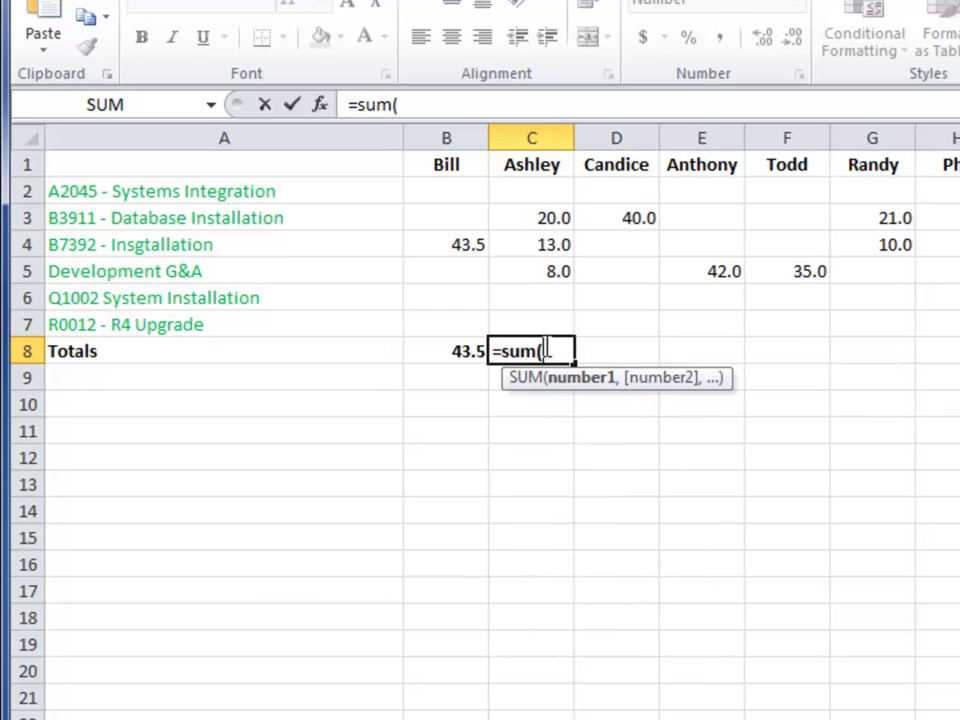
pyautogui.moveTo(521, 197); pyautogui.dragTo(525, 321)
pyautogui.write(')')
pyautogui.press('Return')
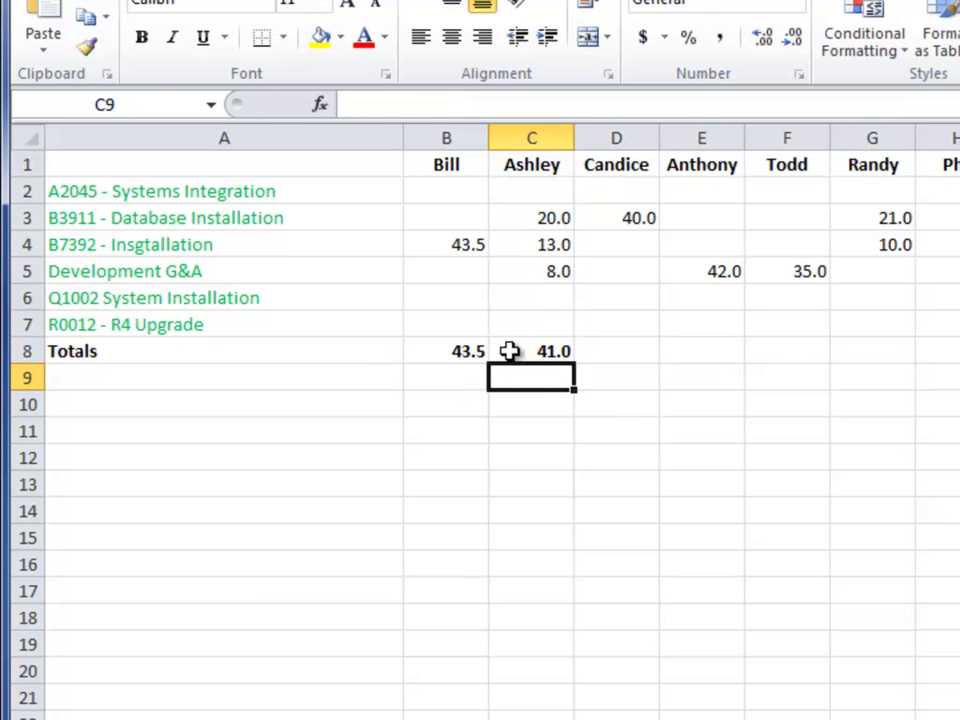
# Inspect individual hour entries in columns B and C and the column C total formula.
pyautogui.click(342, 379)
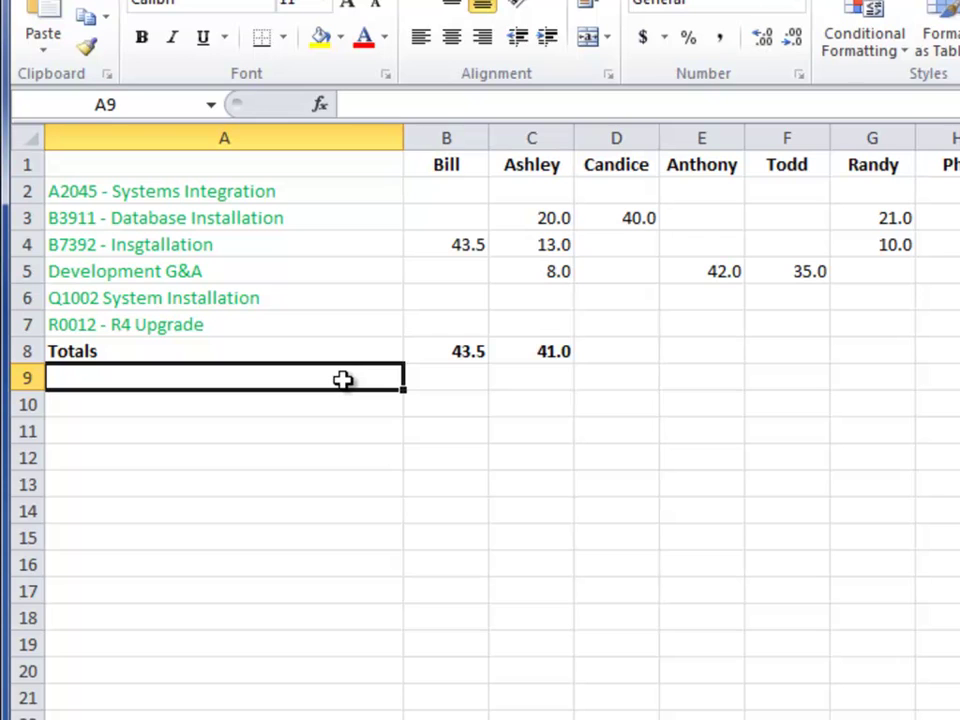
pyautogui.click(520, 251)
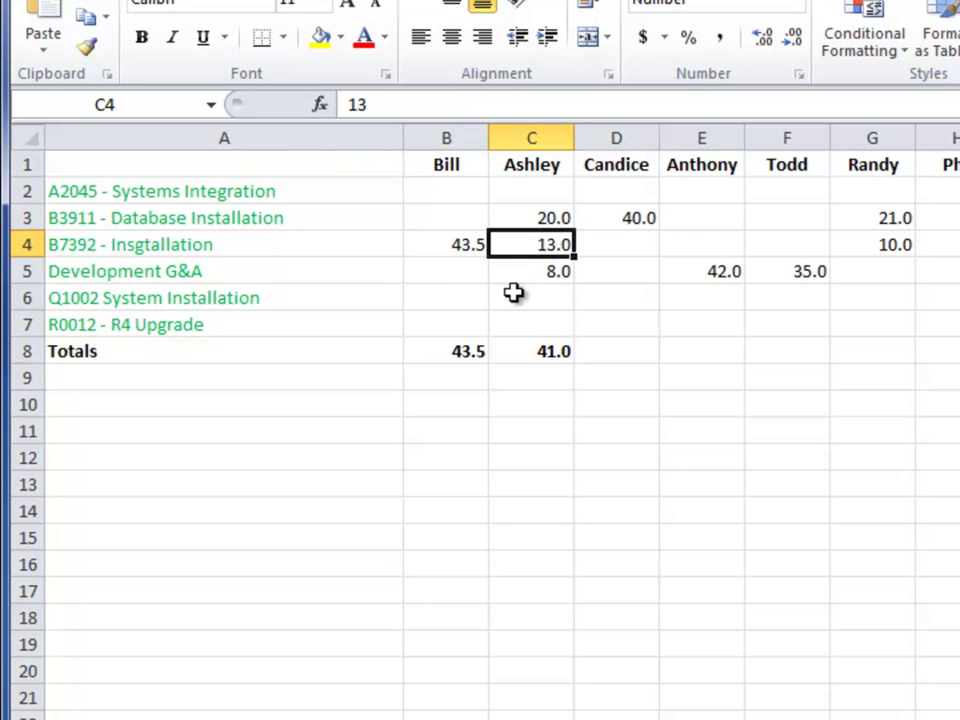
pyautogui.click(454, 250)
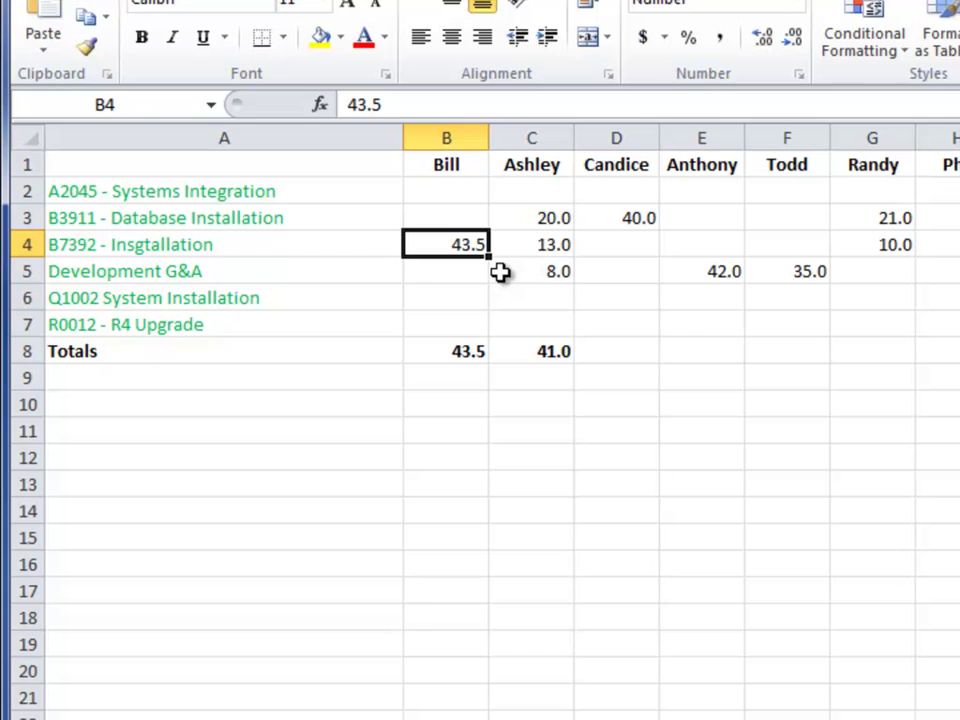
pyautogui.click(538, 319)
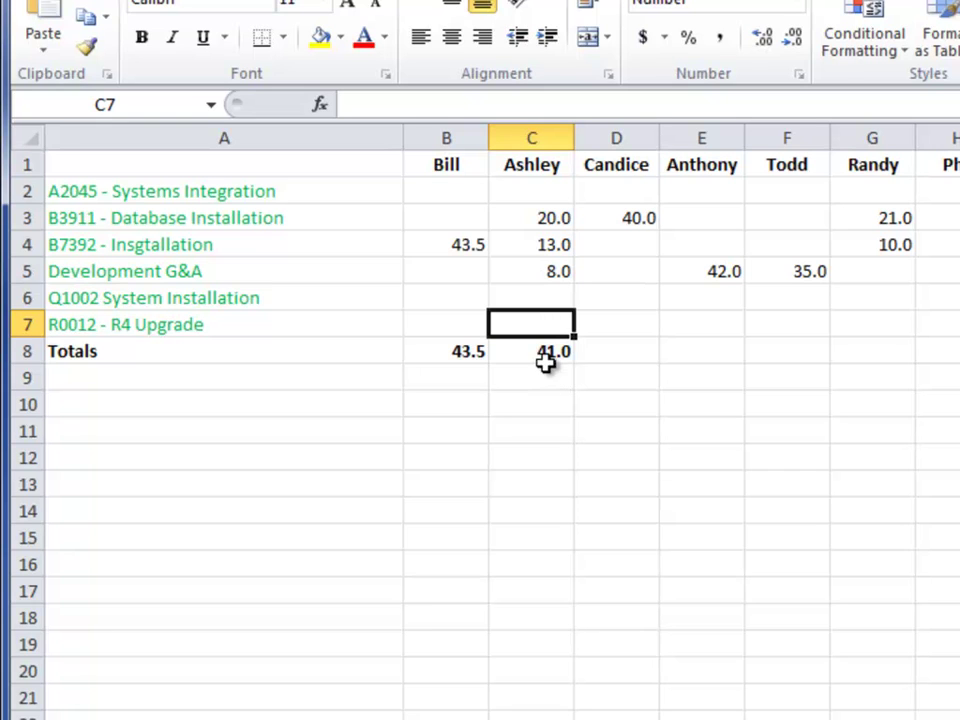
pyautogui.click(547, 360)
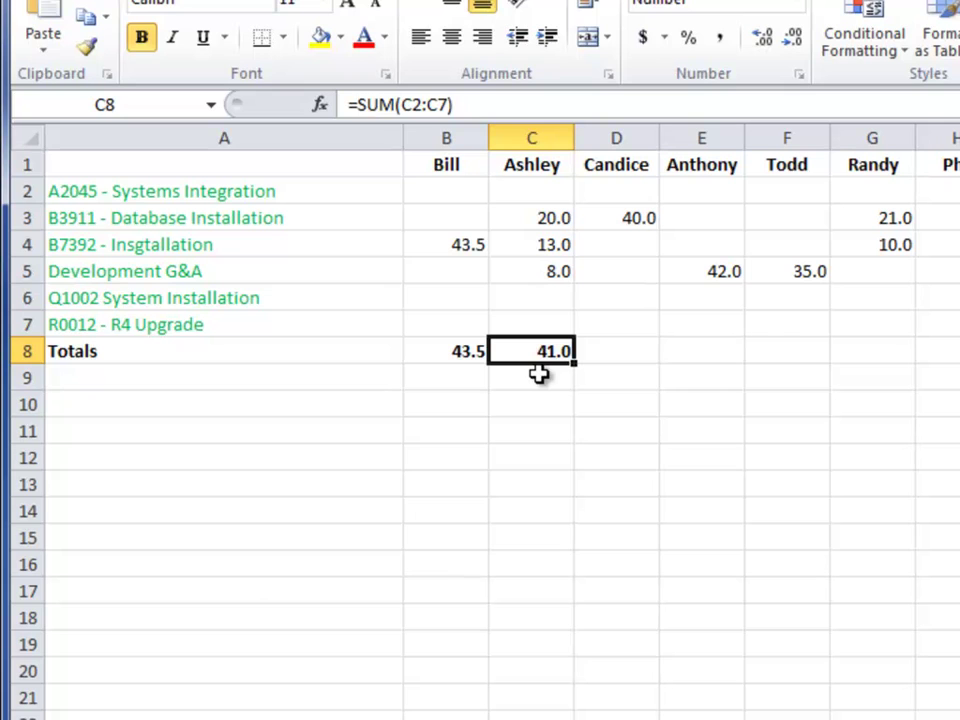
pyautogui.click(538, 373)
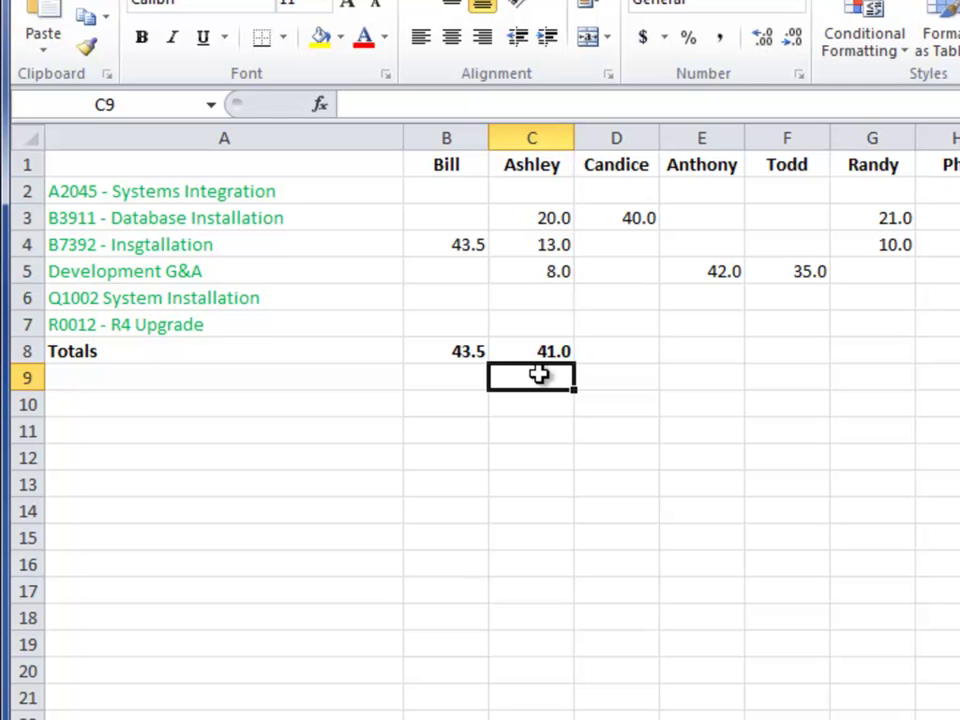
pyautogui.click(536, 272)
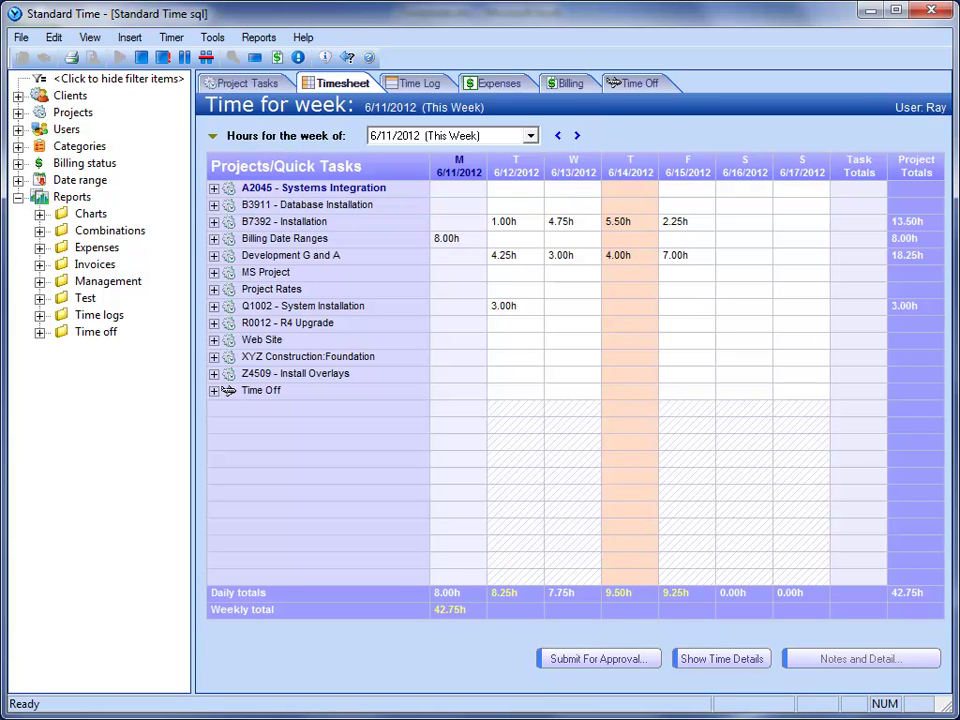
# Switch to Standard Time, view the Project Revenue chart, and close it.
pyautogui.hotkey('alt', 'Tab')
pyautogui.click(89, 37)
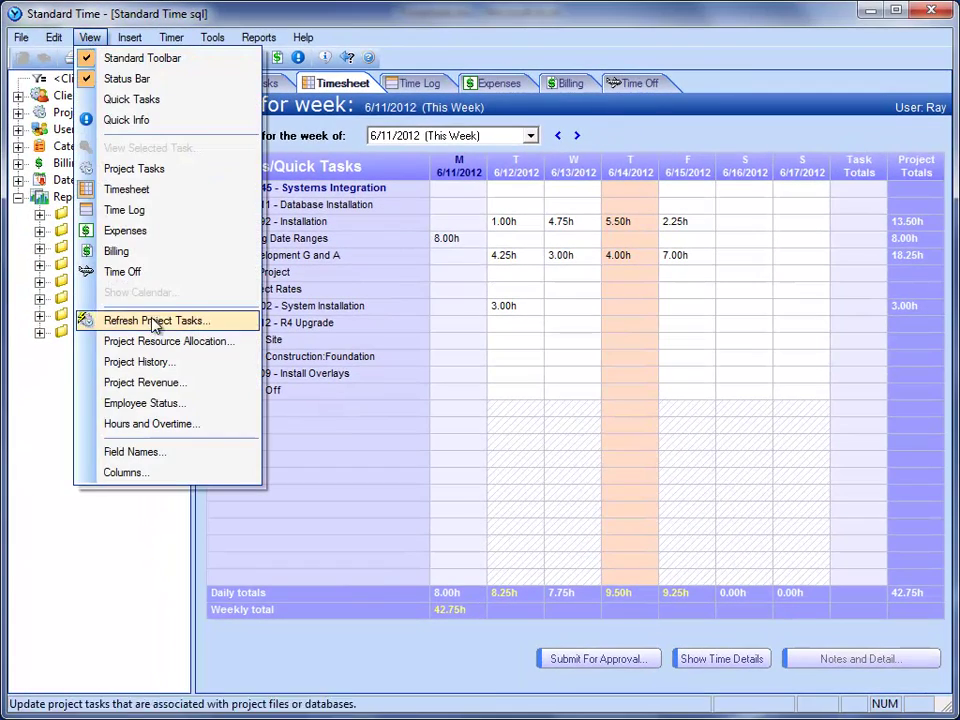
pyautogui.click(230, 387)
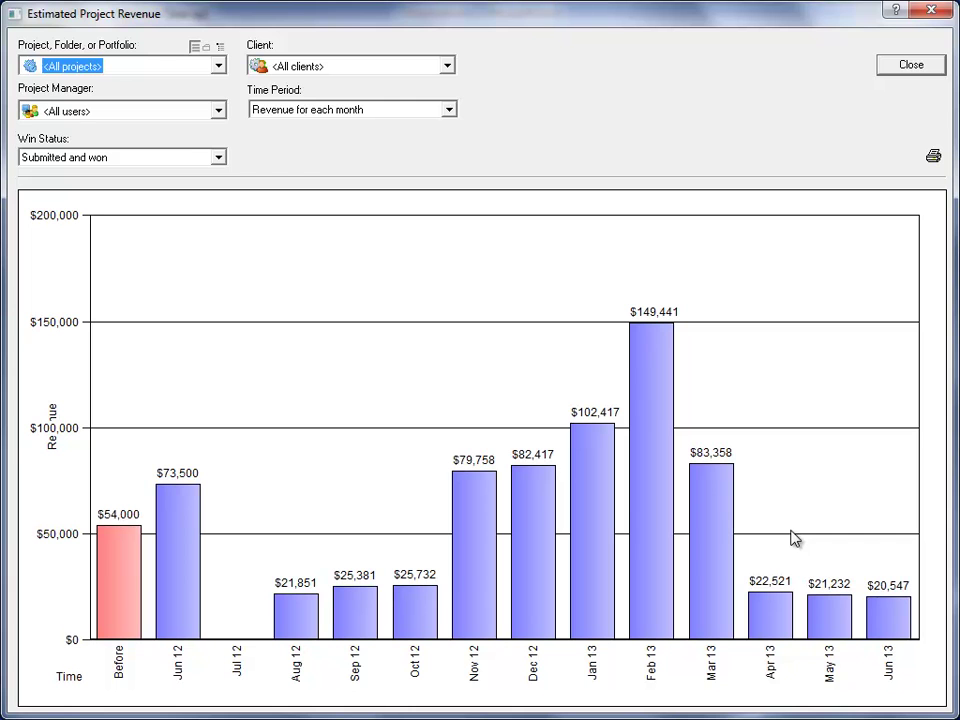
pyautogui.click(888, 66)
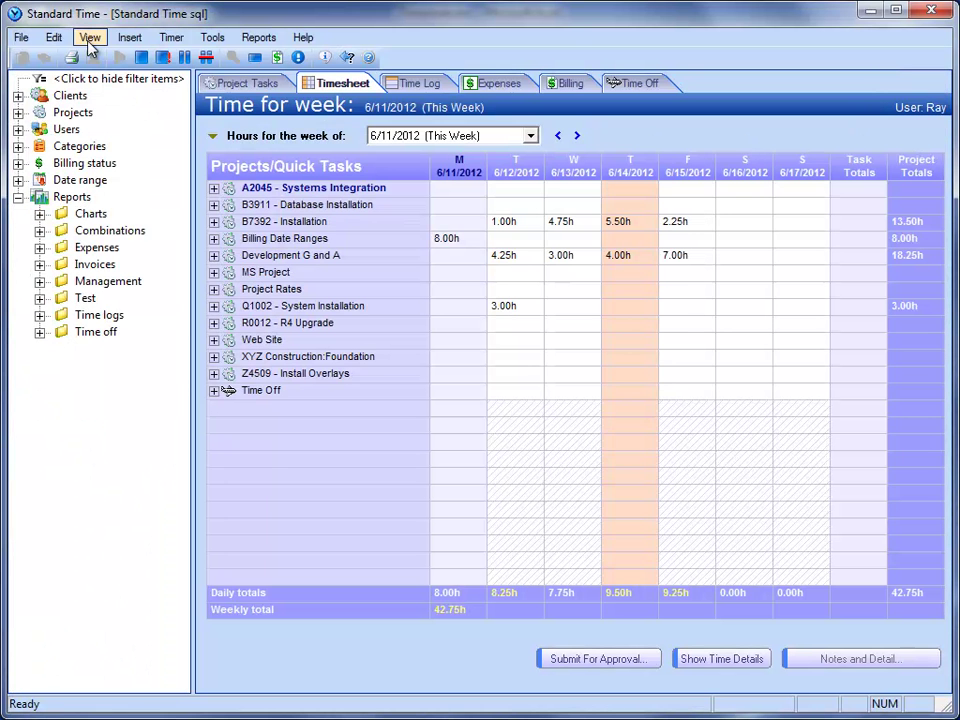
# View the Project Resource Allocation chart for the current user, and close it.
pyautogui.click(90, 37)
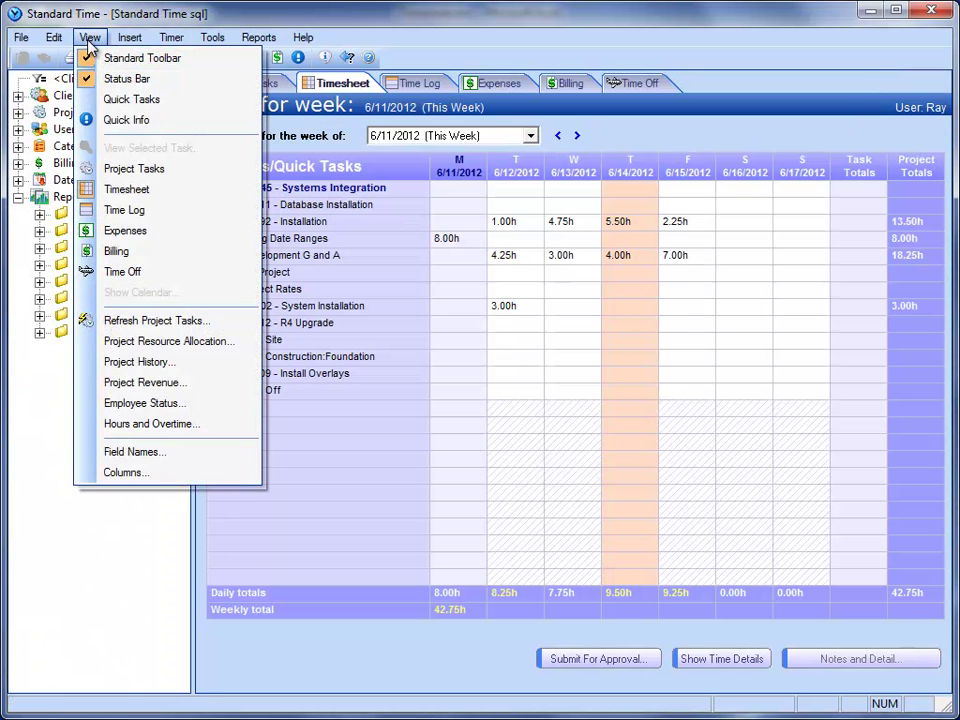
pyautogui.click(203, 341)
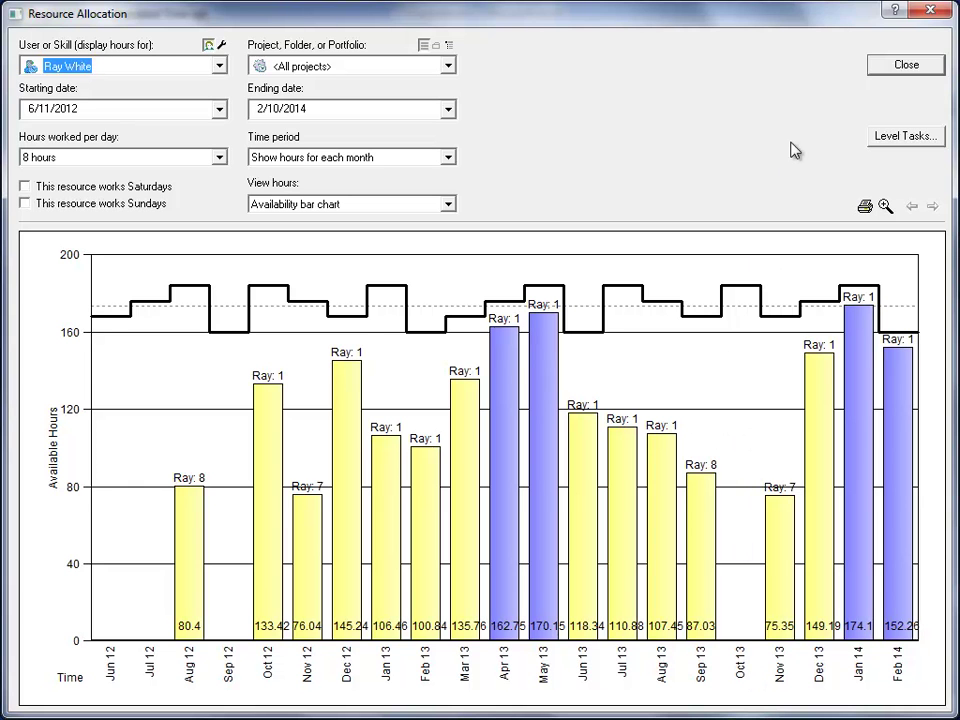
pyautogui.click(880, 66)
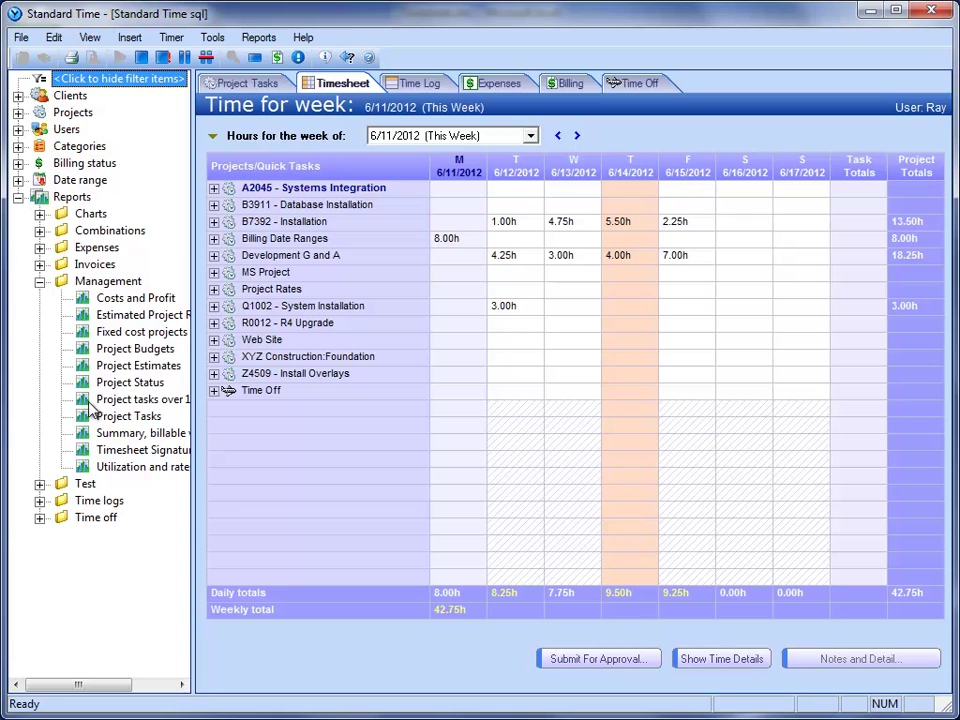
# Run the Utilization and rates management report filtered to the current user and Last month, view it, and close the report.
pyautogui.doubleClick(145, 476)
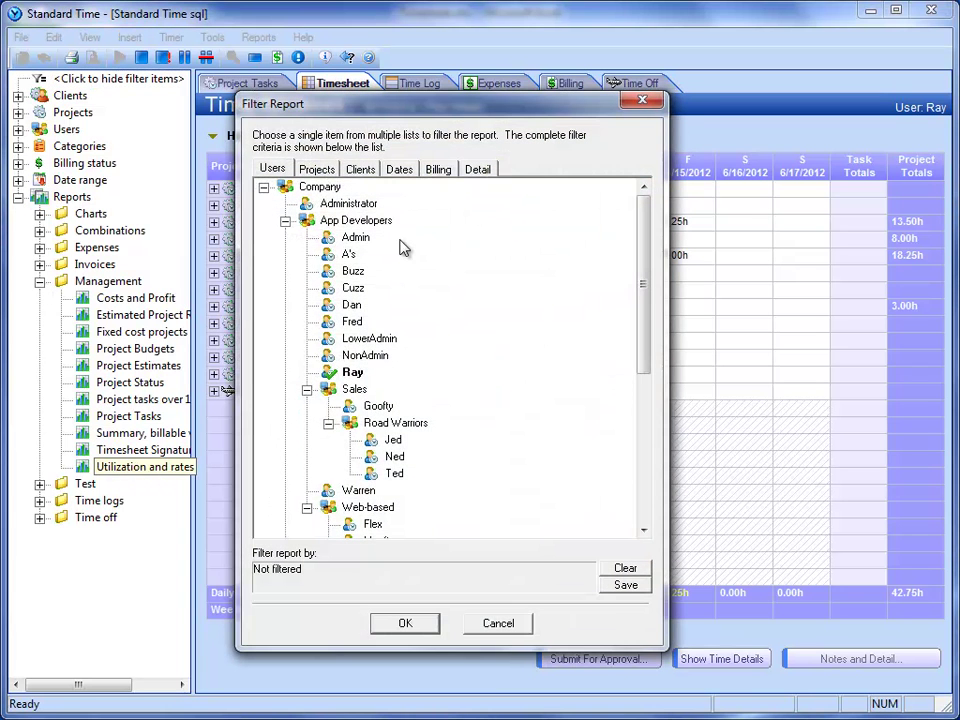
pyautogui.click(352, 373)
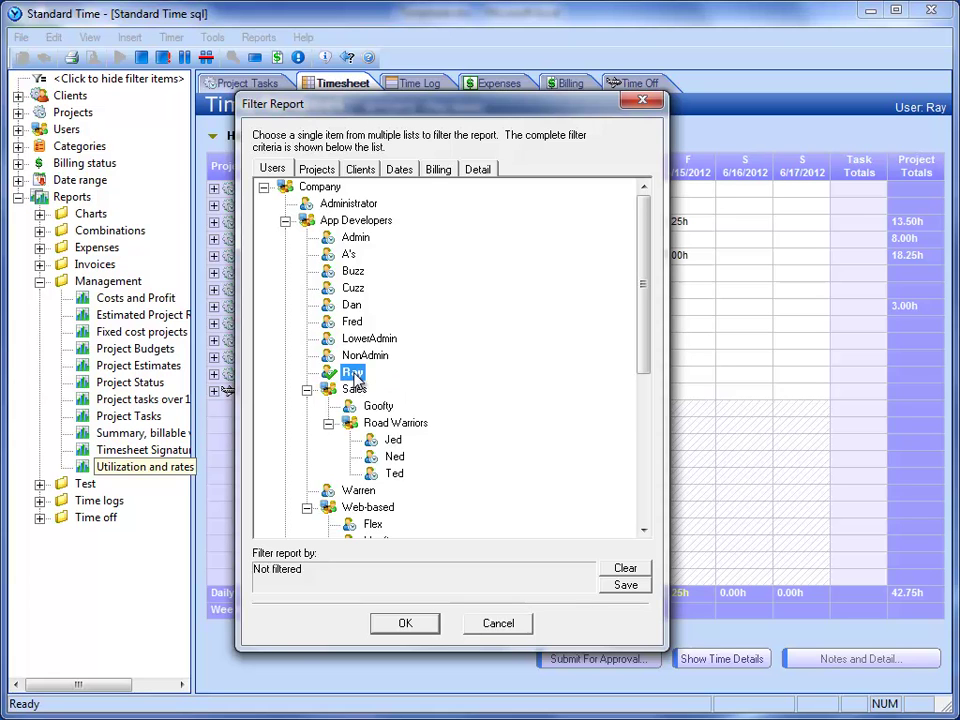
pyautogui.click(408, 174)
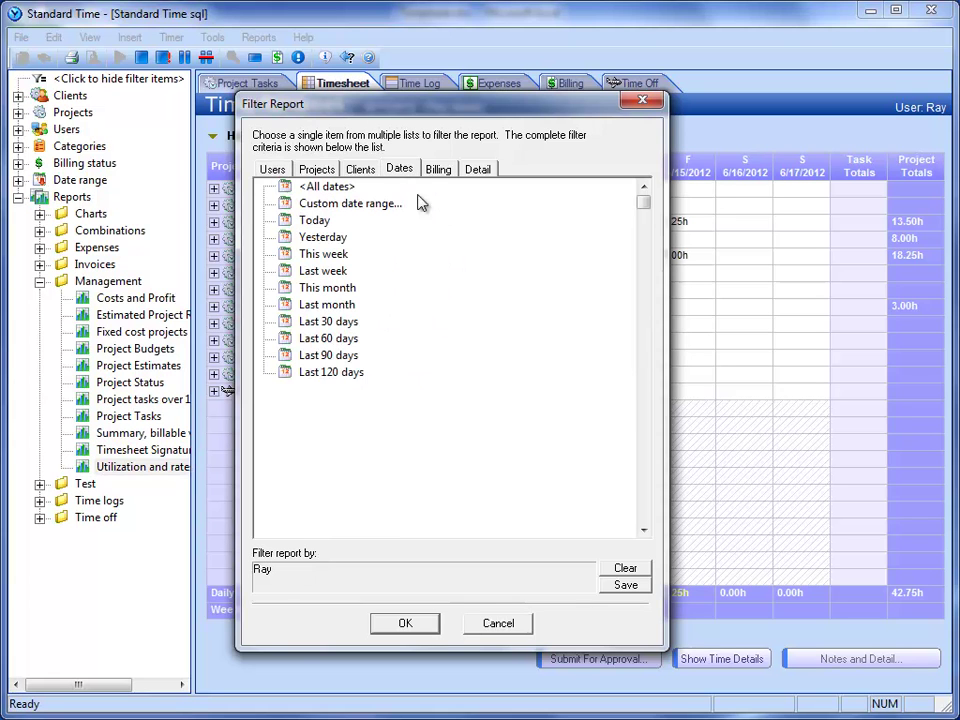
pyautogui.click(327, 304)
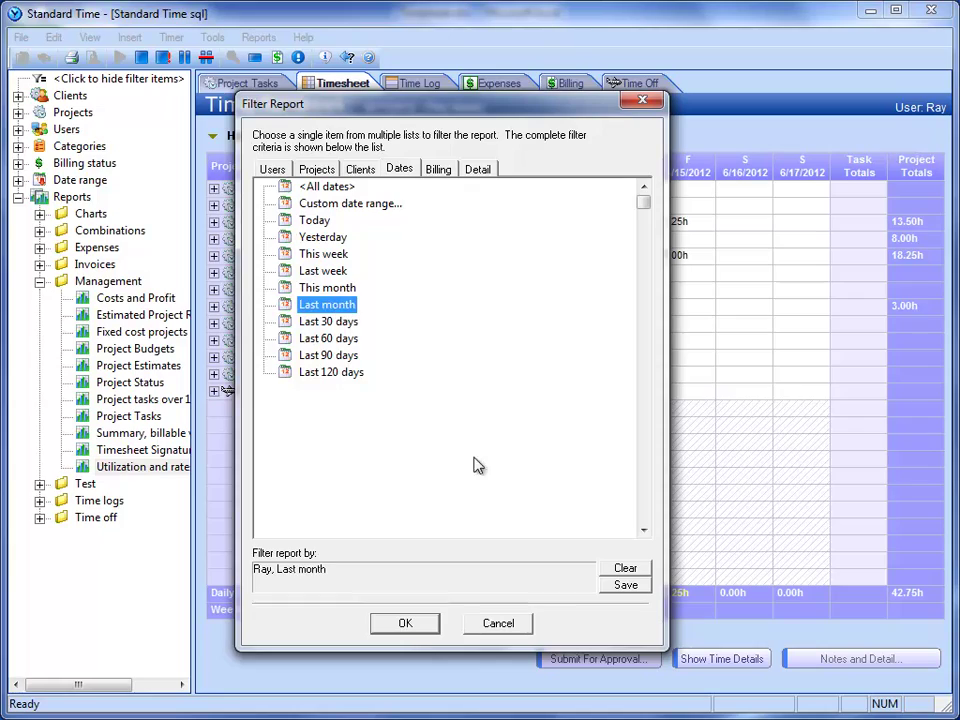
pyautogui.click(405, 622)
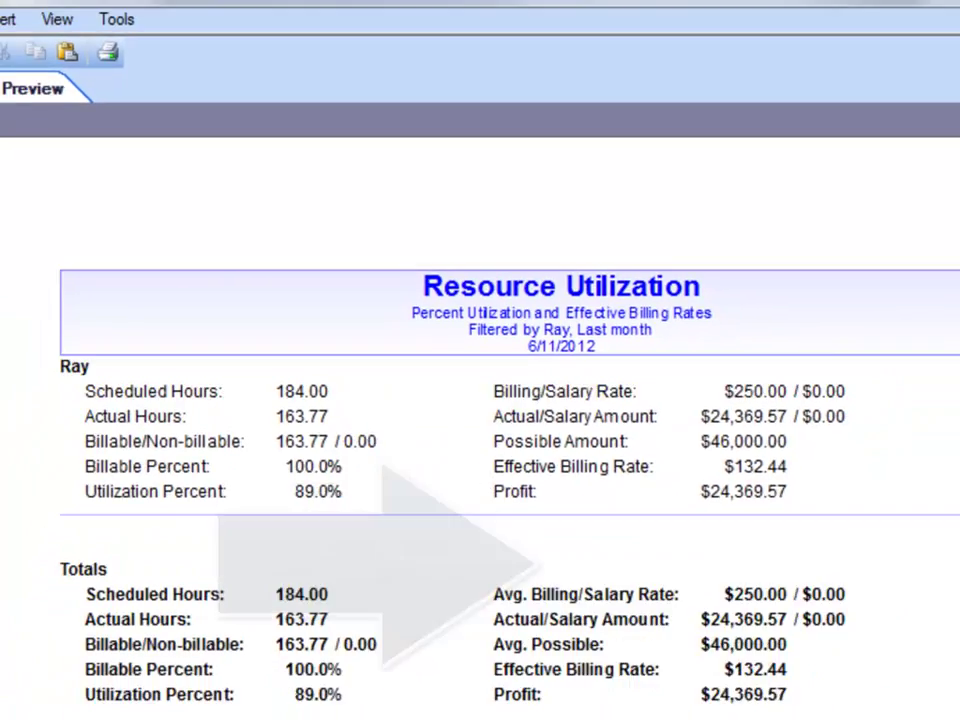
pyautogui.click(935, 12)
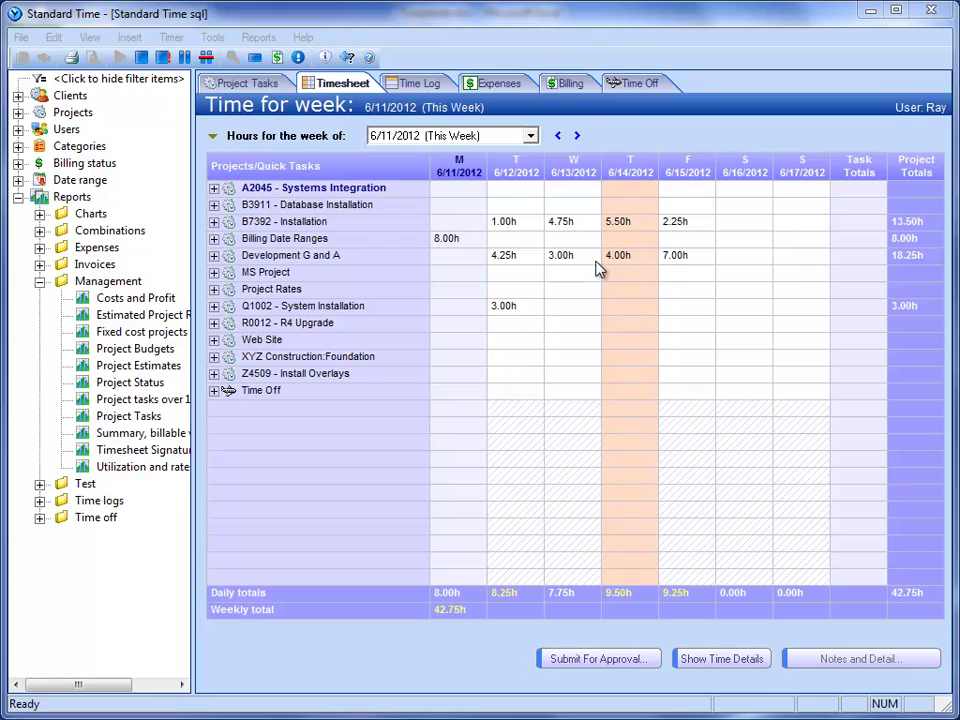
pyautogui.click(627, 22)
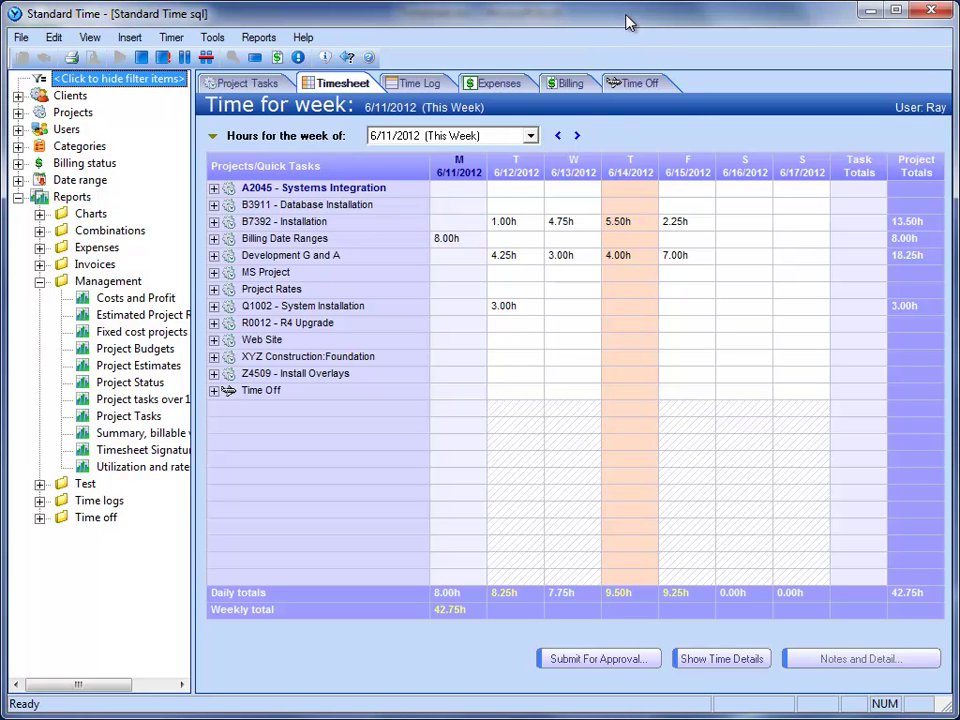